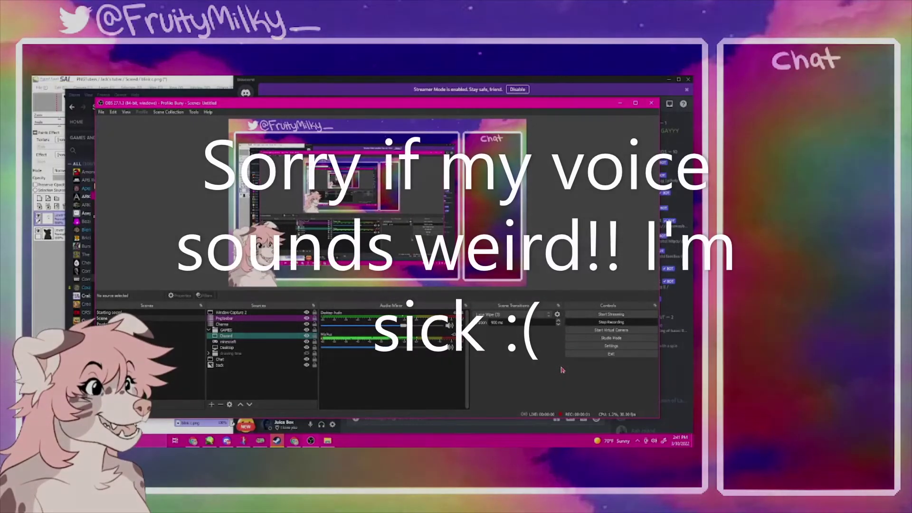
# Clear the Discord and Steam windows off the desktop and shift the OBS window slightly
pyautogui.click(669, 80)
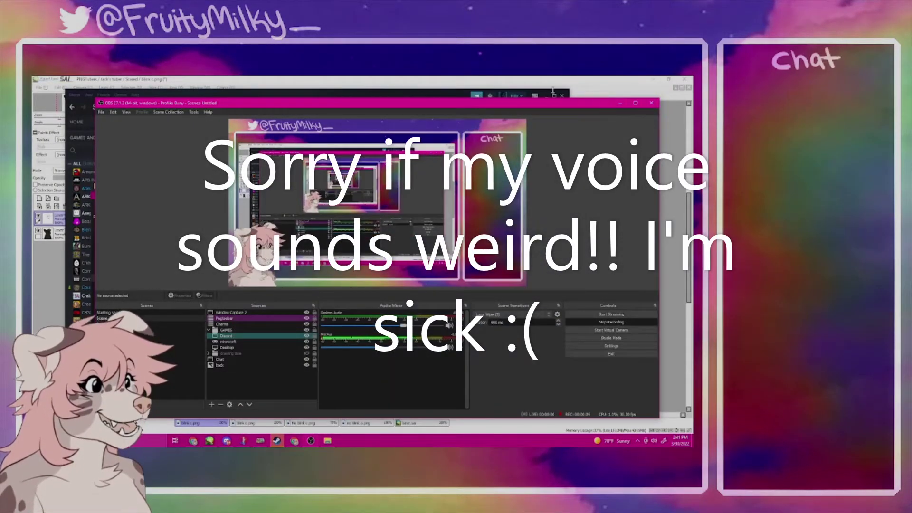
pyautogui.click(546, 96)
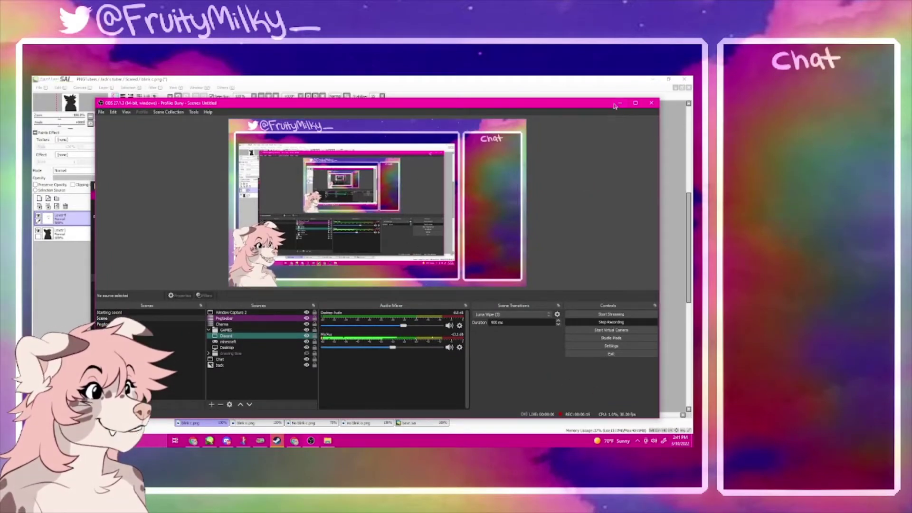
pyautogui.moveTo(609, 103)
pyautogui.mouseDown()
pyautogui.moveTo(586, 118)
pyautogui.moveTo(599, 111)
pyautogui.mouseUp()
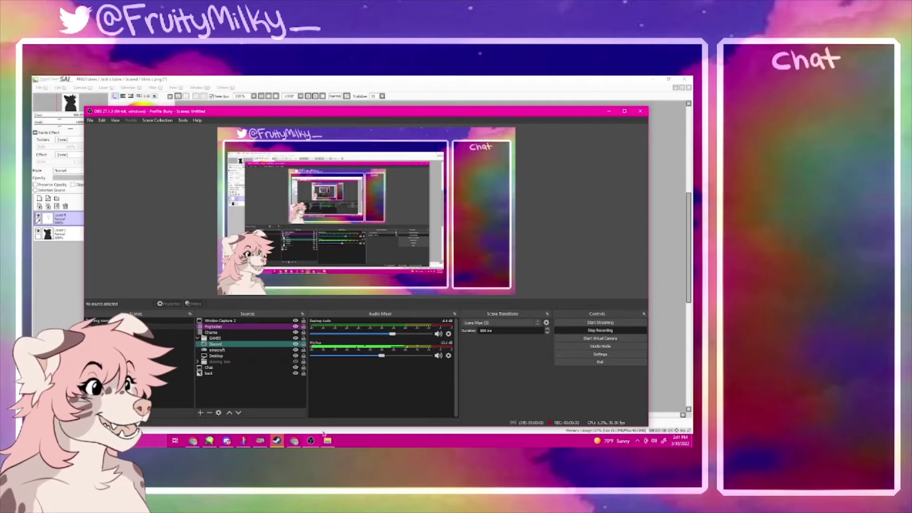
# Switch to the browser, read the veadotube mini page and go to its download list without paying
pyautogui.click(294, 439)
pyautogui.hotkey('alt', 'Left')
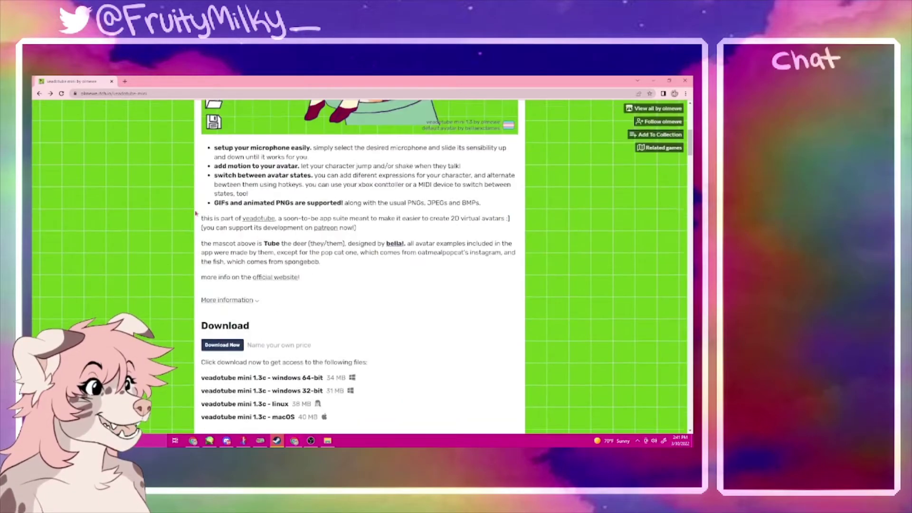
pyautogui.scroll(9, 196, 210)
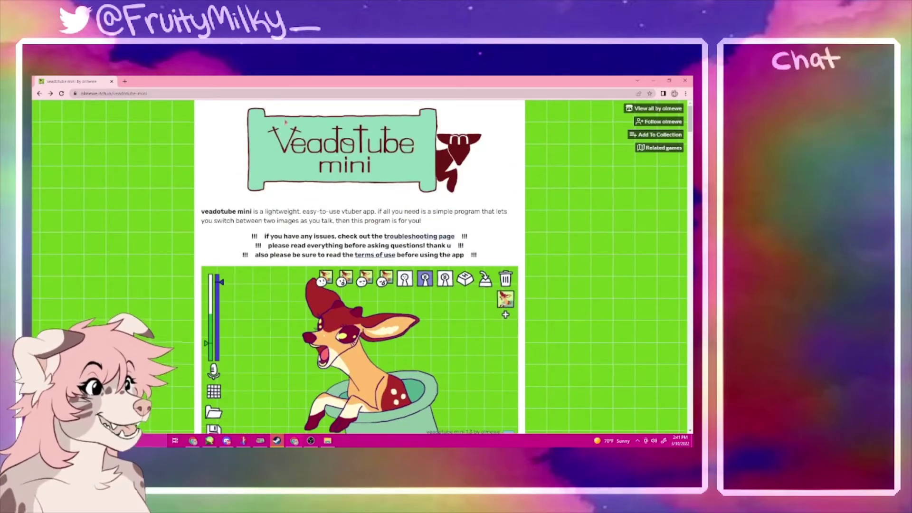
pyautogui.scroll(-5, 321, 233)
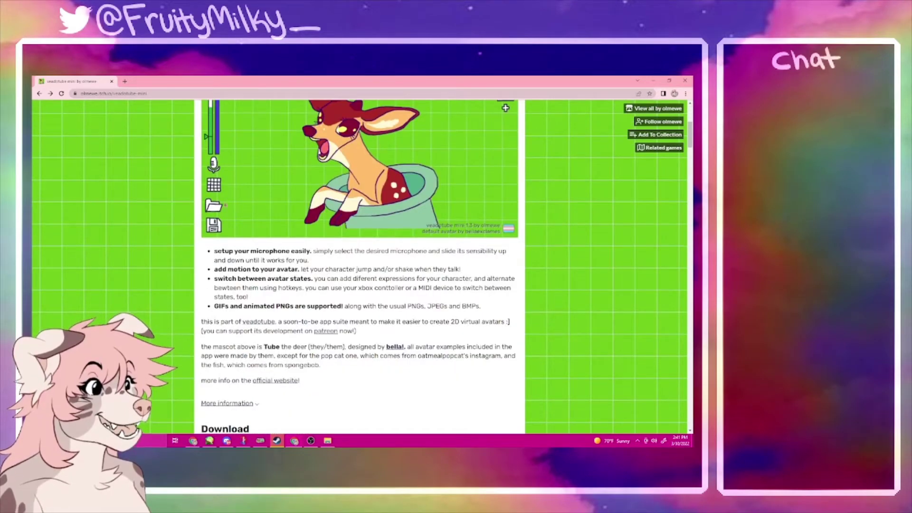
pyautogui.scroll(-8, 292, 202)
pyautogui.scroll(4, 231, 274)
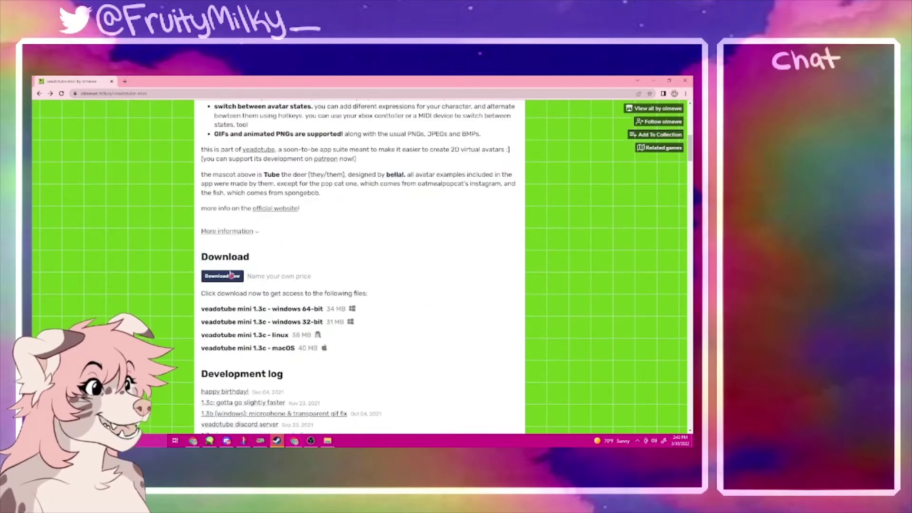
pyautogui.scroll(10, 231, 273)
pyautogui.scroll(-8, 417, 270)
pyautogui.click(223, 277)
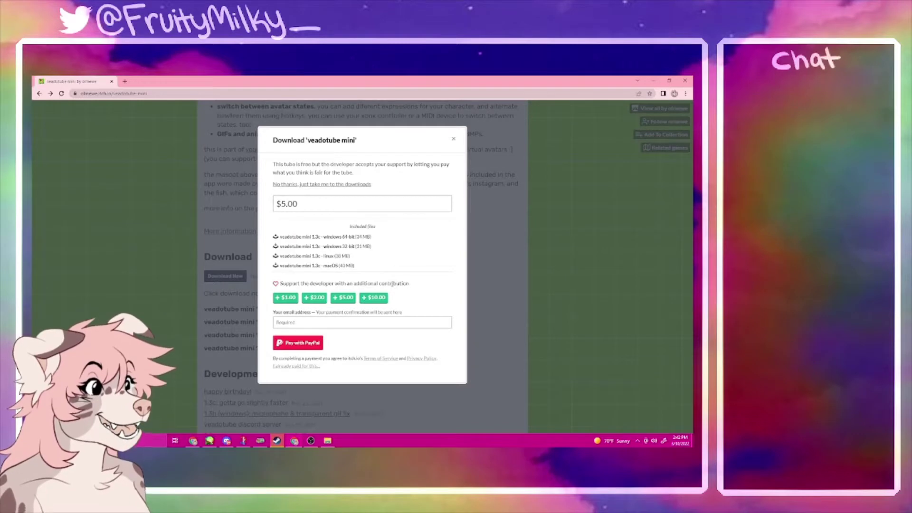
pyautogui.click(293, 185)
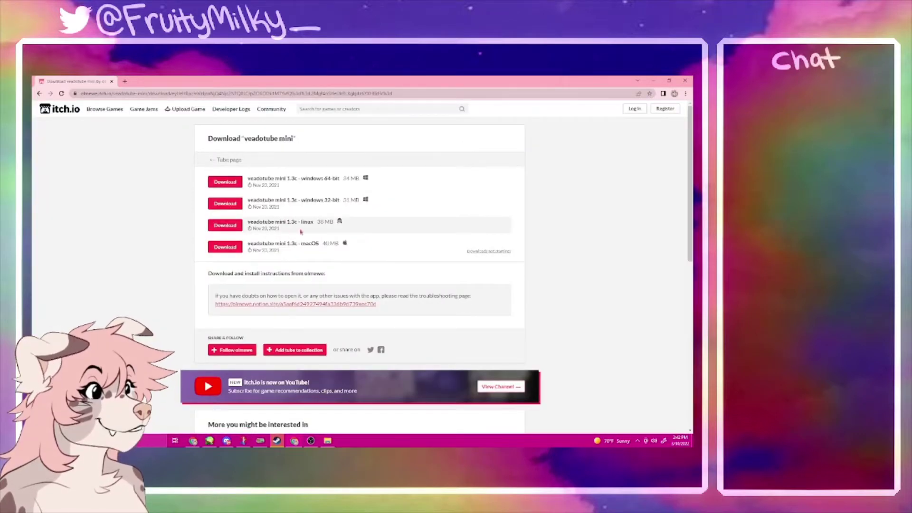
# Look over the veadotube mini 1.3c downloads offered for Windows, Linux and macOS
pyautogui.moveTo(366, 181); pyautogui.dragTo(383, 203)
pyautogui.click(373, 205)
pyautogui.moveTo(336, 222); pyautogui.dragTo(366, 238)
pyautogui.click(373, 233)
pyautogui.click(366, 238)
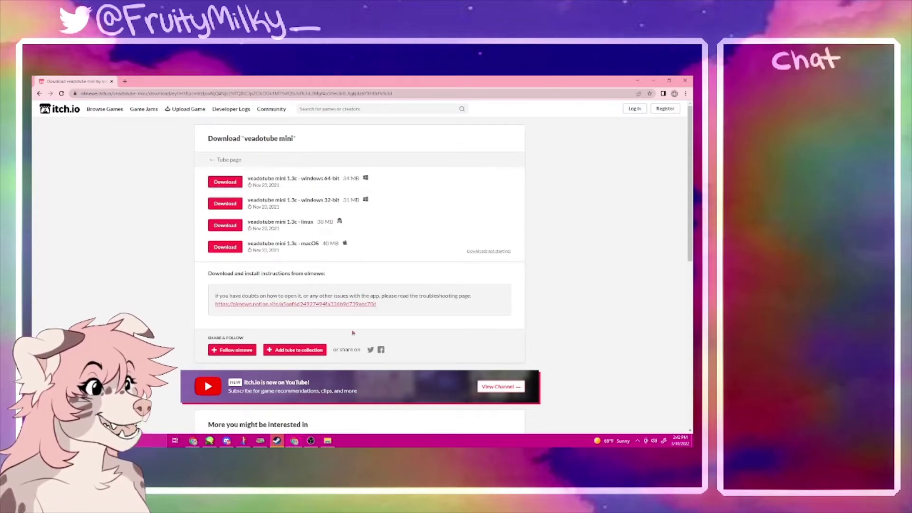
pyautogui.scroll(-1, 353, 333)
pyautogui.scroll(1, 353, 333)
# Switch to PaintTool SAI and hide the worried-expression layer above the smiling blink drawing
pyautogui.click(225, 442)
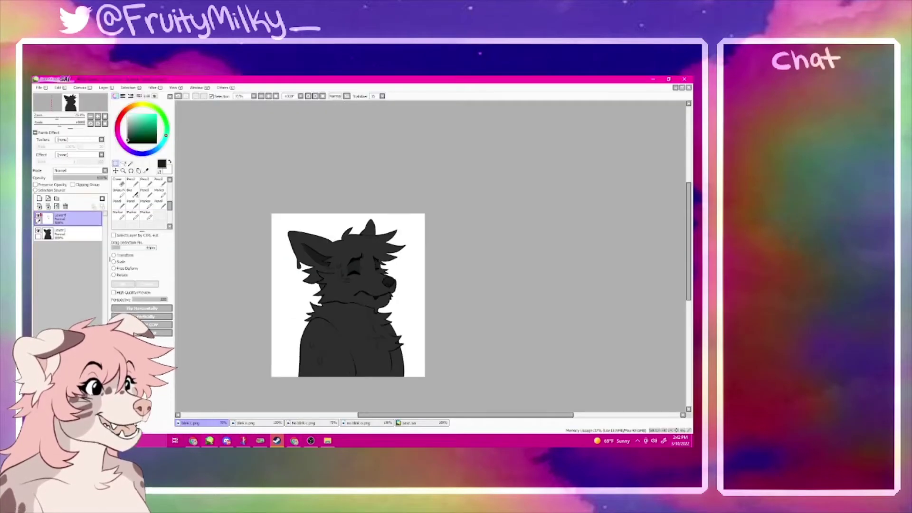
pyautogui.click(38, 216)
pyautogui.scroll(1, 352, 301)
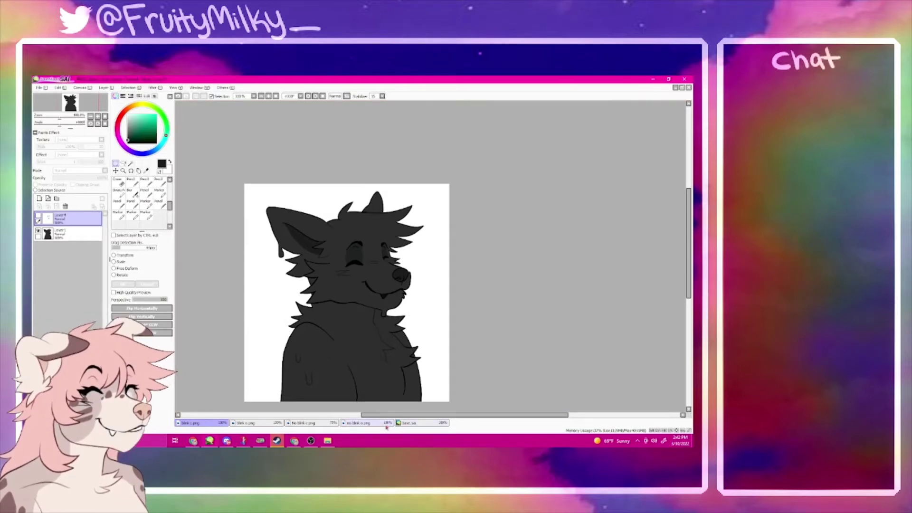
# Switch to the layered base drawing and toggle Layer 7 off and on to check which ear parts it holds
pyautogui.click(411, 423)
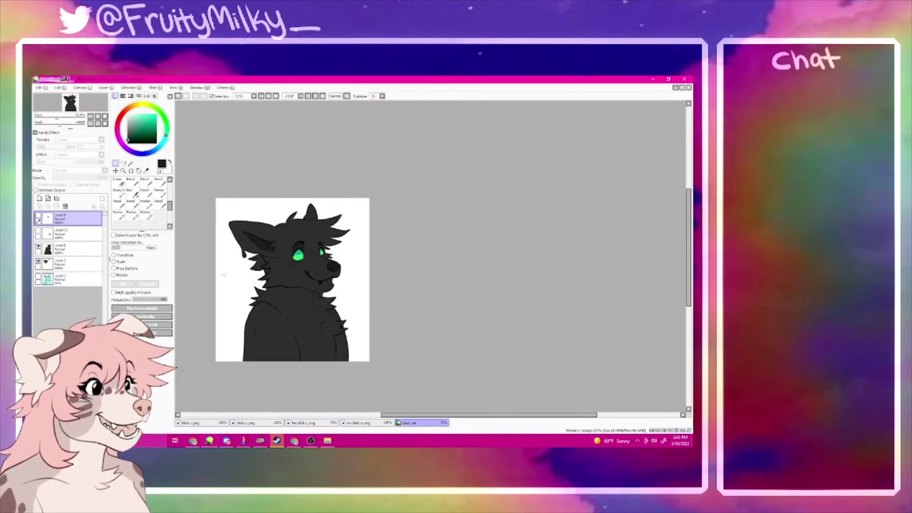
pyautogui.scroll(1, 344, 266)
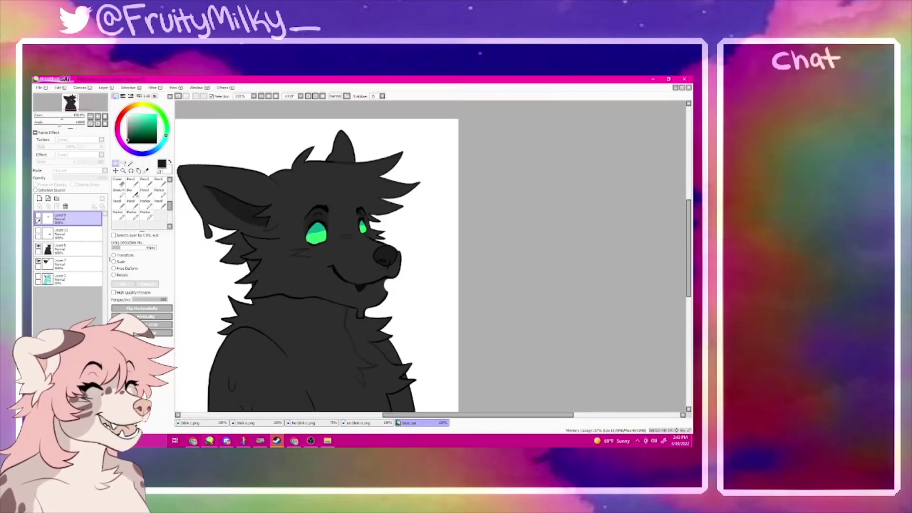
pyautogui.scroll(-2, 447, 261)
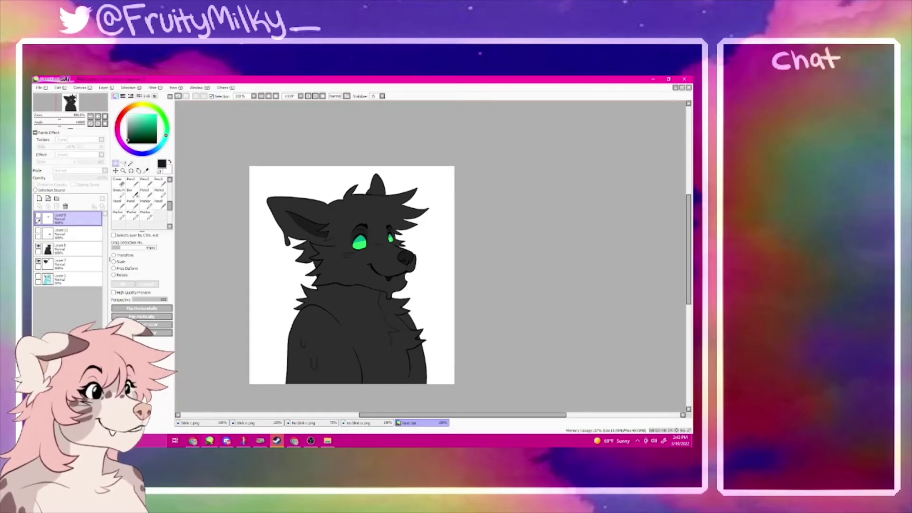
pyautogui.scroll(2, 241, 286)
pyautogui.click(39, 264)
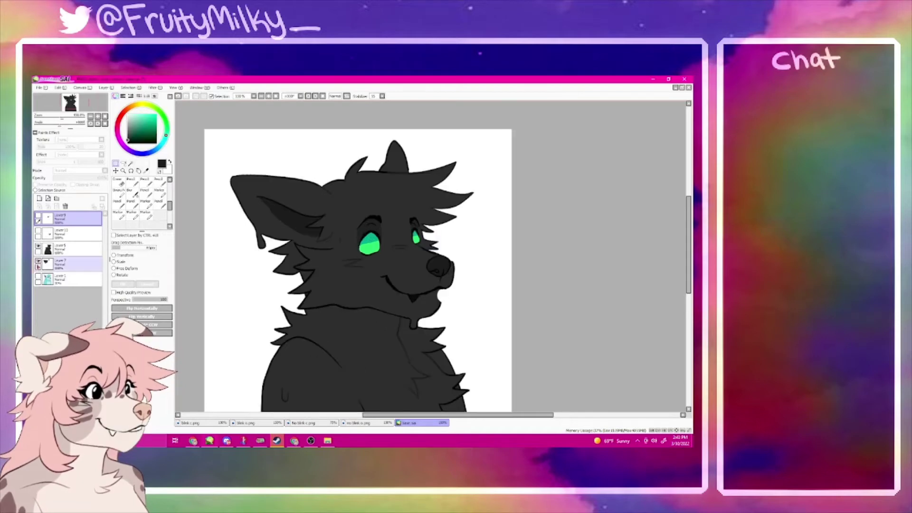
pyautogui.click(39, 261)
pyautogui.click(39, 261)
pyautogui.click(38, 262)
pyautogui.click(38, 261)
pyautogui.click(38, 261)
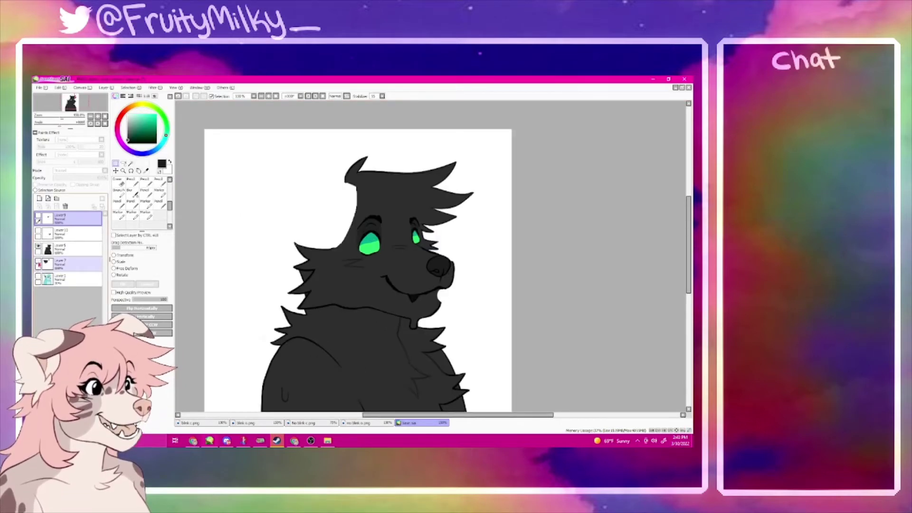
pyautogui.click(39, 261)
# Try to lasso the large ear on Layer 7 and rotate it slightly counter-clockwise
pyautogui.click(72, 264)
pyautogui.click(123, 163)
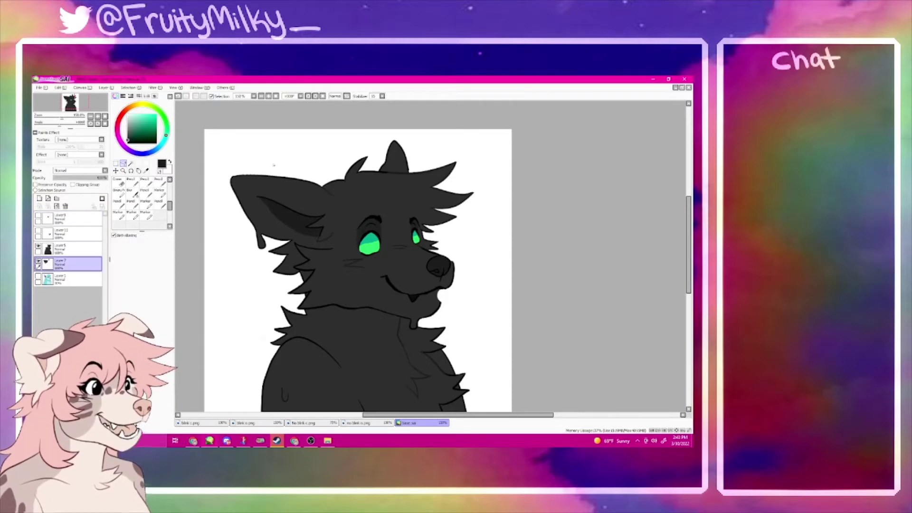
pyautogui.moveTo(281, 160)
pyautogui.mouseDown()
pyautogui.moveTo(352, 189)
pyautogui.moveTo(361, 218)
pyautogui.moveTo(266, 285)
pyautogui.moveTo(281, 160)
pyautogui.mouseUp()
pyautogui.hotkey('ctrl', 't')
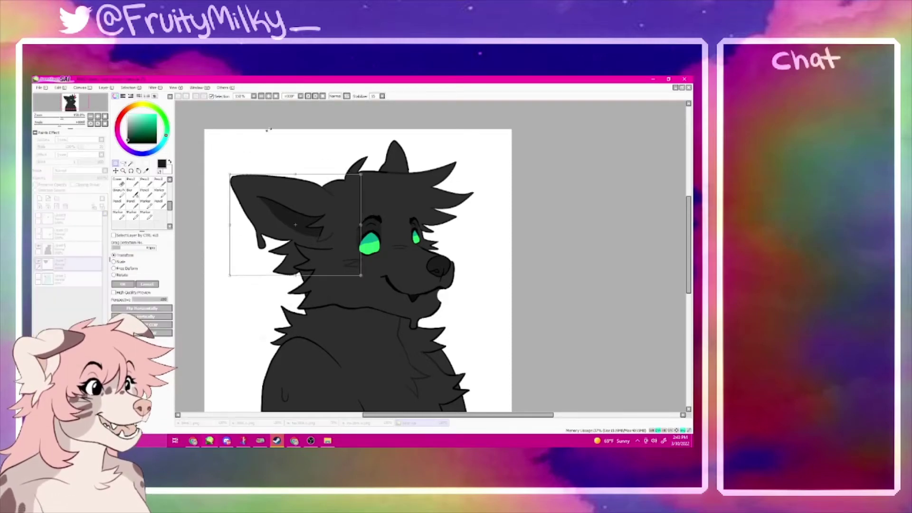
pyautogui.moveTo(299, 206); pyautogui.dragTo(311, 221)
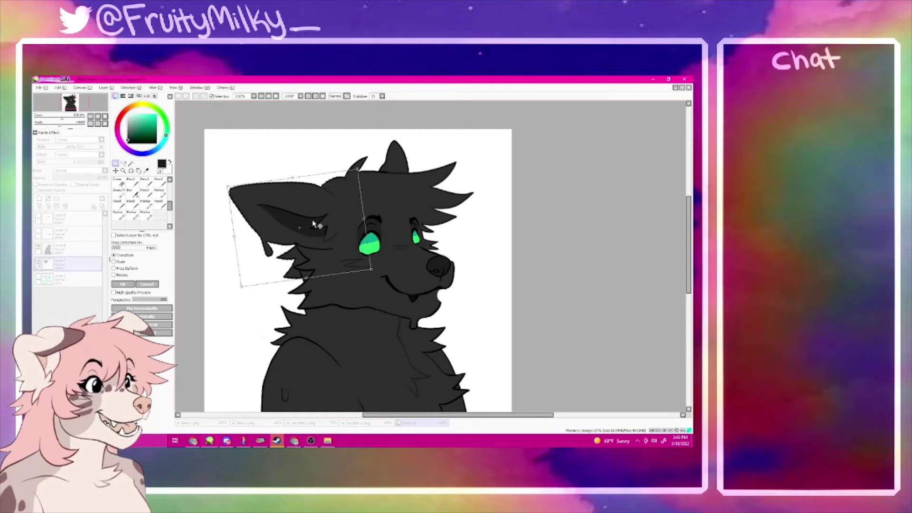
pyautogui.click(122, 284)
pyautogui.scroll(-1, 287, 292)
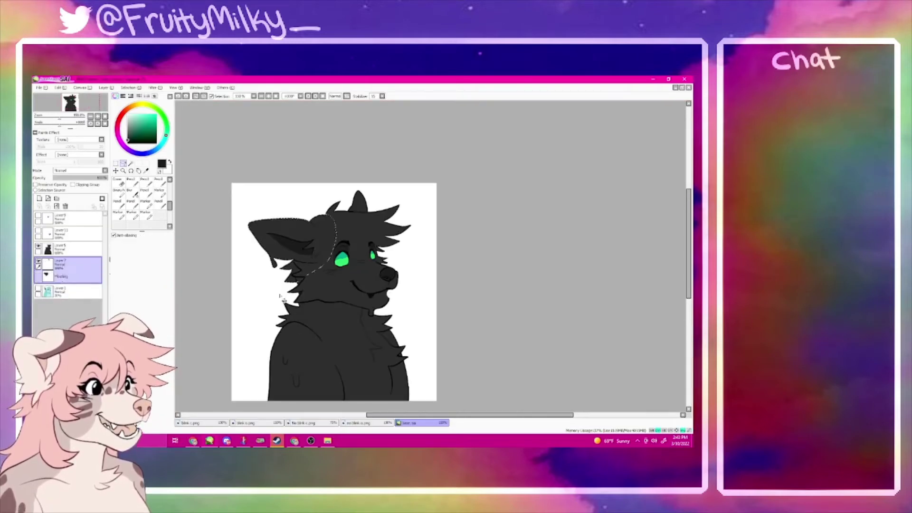
pyautogui.hotkey('ctrl', 'd')
# Show the closed-eyes layer, briefly hide the body layer, and inspect how the eyelids cover the open eyes
pyautogui.click(45, 254)
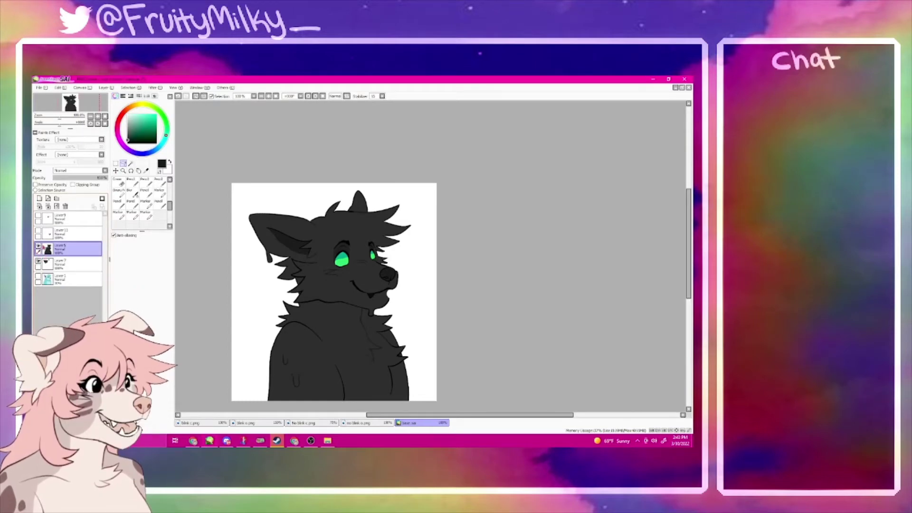
pyautogui.click(38, 215)
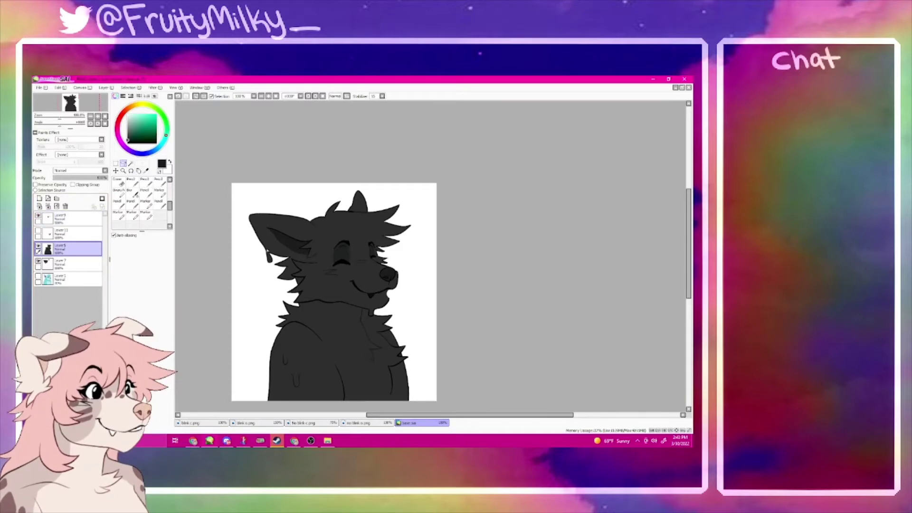
pyautogui.scroll(2, 344, 250)
pyautogui.click(38, 246)
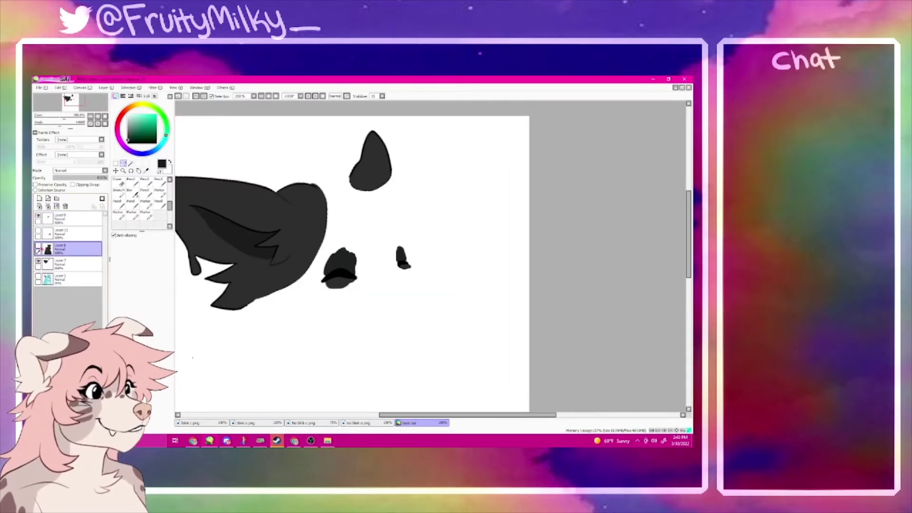
pyautogui.click(38, 246)
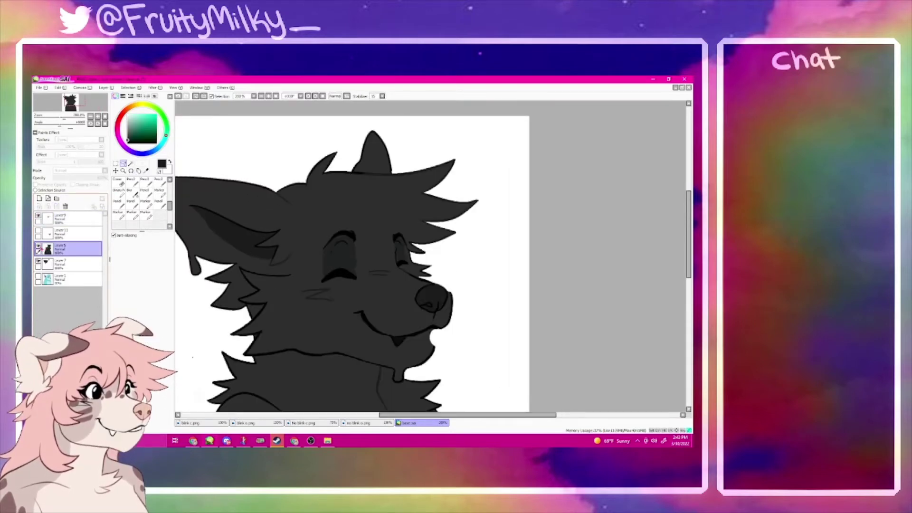
pyautogui.scroll(2, 370, 274)
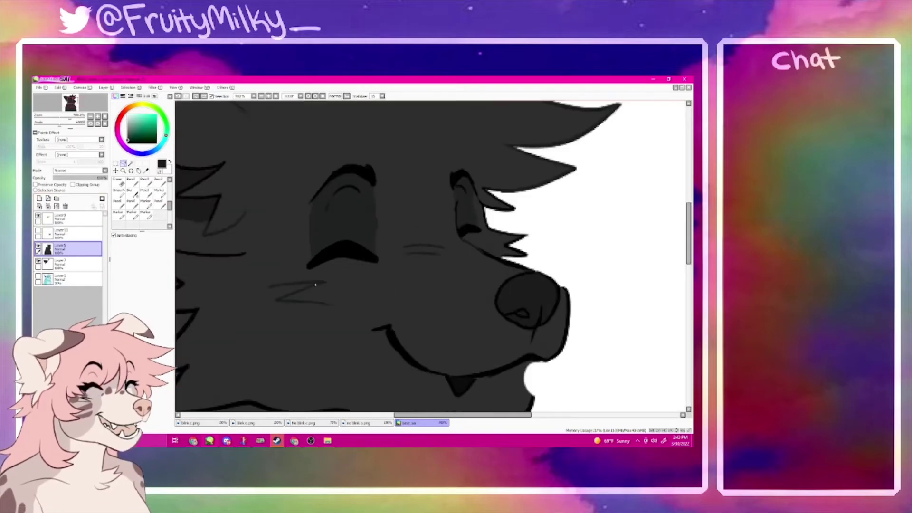
pyautogui.scroll(-2, 315, 285)
pyautogui.scroll(-1, 374, 293)
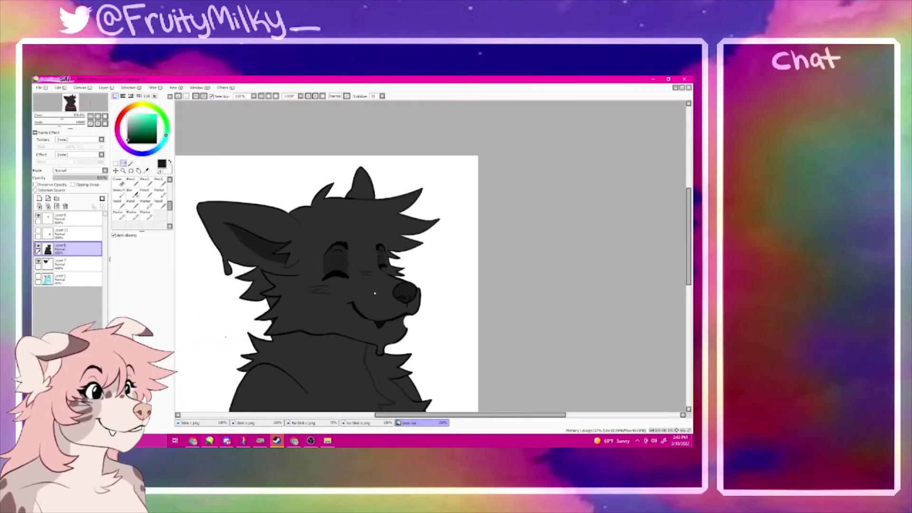
pyautogui.scroll(1, 375, 293)
pyautogui.scroll(-2, 293, 259)
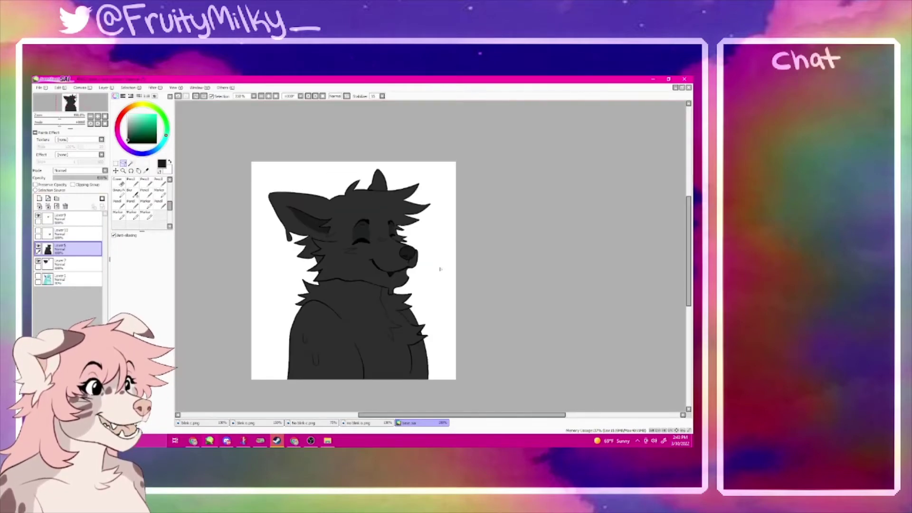
# Show the open-mouth layer with the eyes open, and together with the closed-eyes layer
pyautogui.click(38, 231)
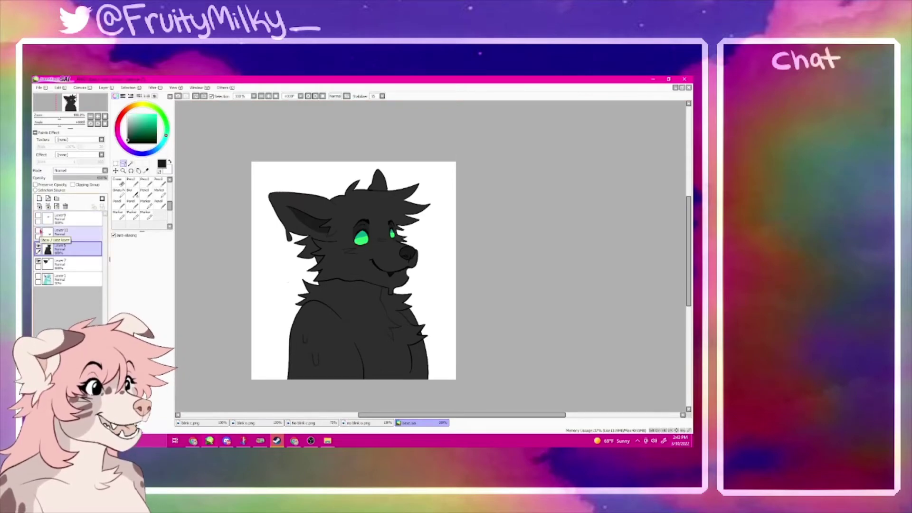
pyautogui.click(40, 232)
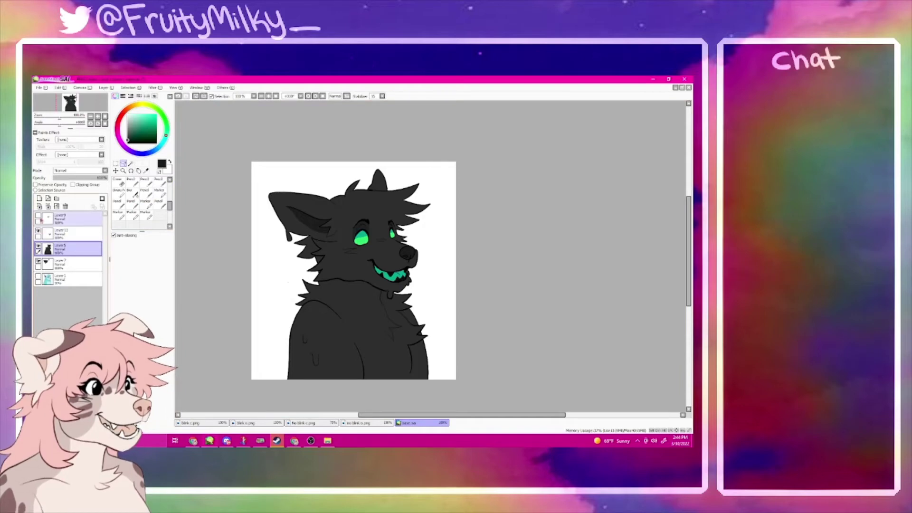
pyautogui.click(39, 217)
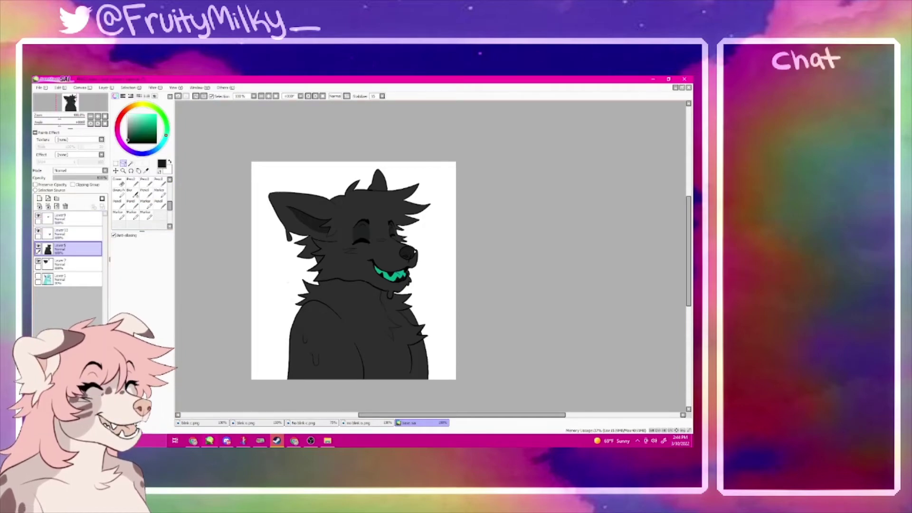
pyautogui.scroll(2, 432, 285)
pyautogui.scroll(-2, 468, 376)
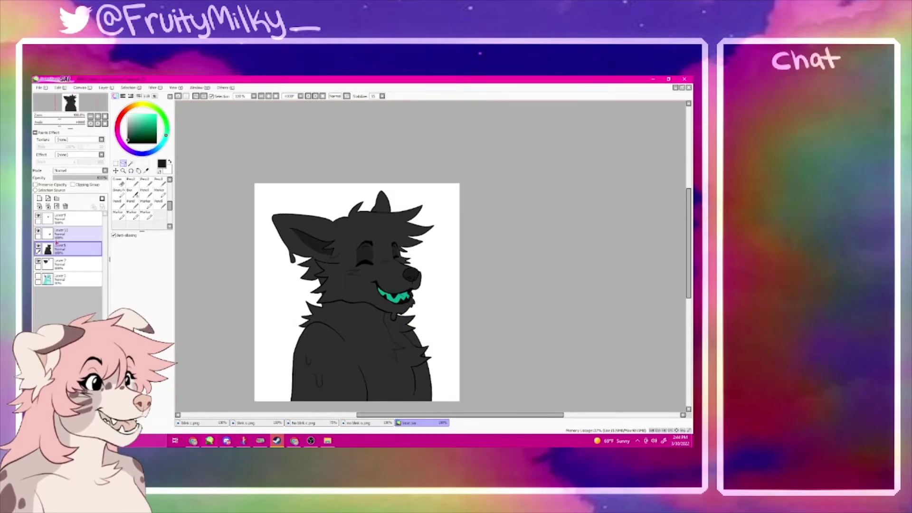
# Hide the open-mouth and closed-eyes layers on the base drawing
pyautogui.click(38, 231)
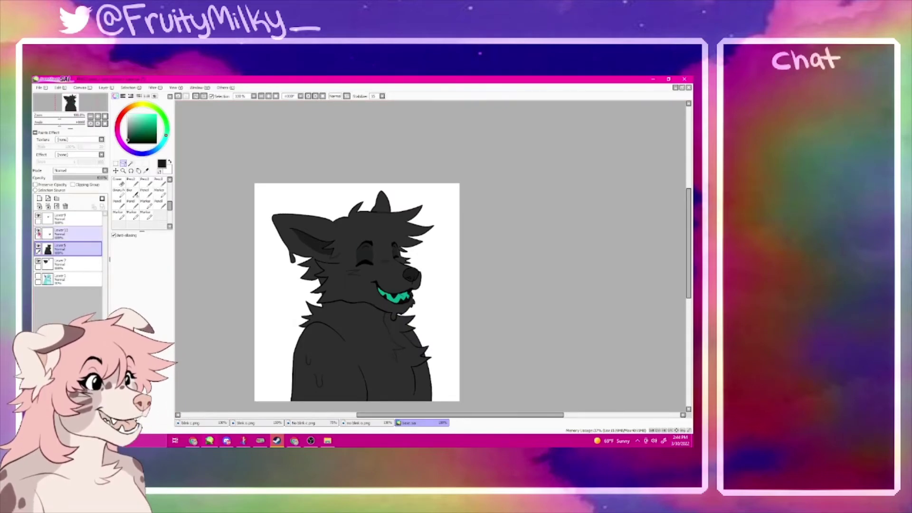
pyautogui.click(38, 215)
pyautogui.scroll(1, 402, 308)
pyautogui.scroll(-1, 310, 279)
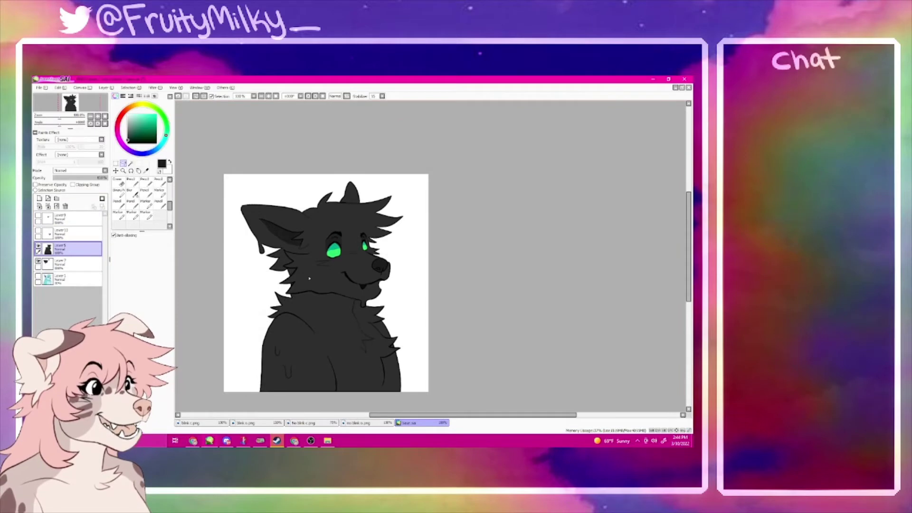
# Open the scared no-blink closed-mouth drawing and briefly hide its body layer to inspect the separate brows, sweat drops and mouth
pyautogui.click(355, 423)
pyautogui.click(308, 423)
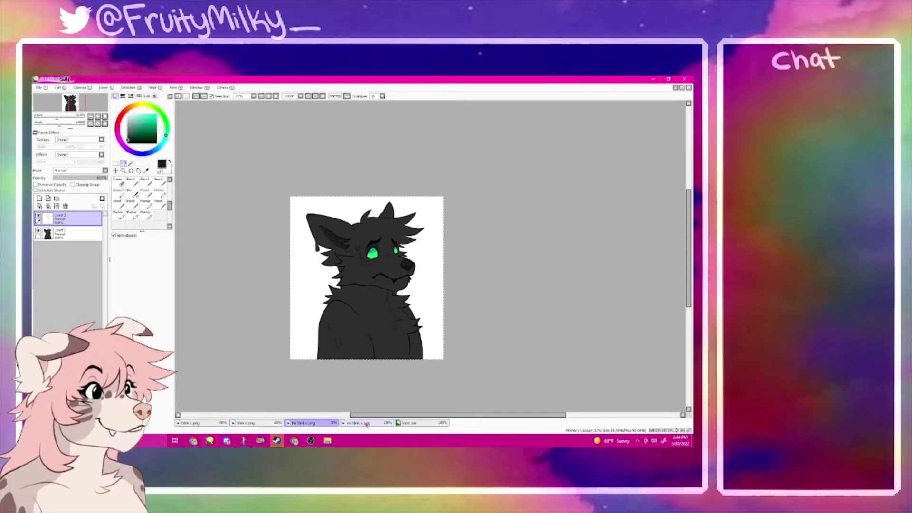
pyautogui.scroll(1, 444, 335)
pyautogui.click(520, 333)
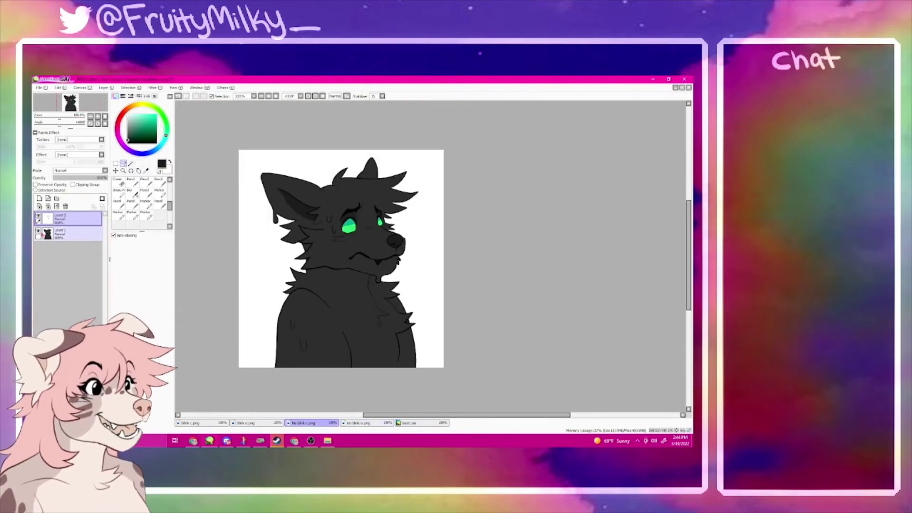
pyautogui.click(38, 231)
pyautogui.scroll(1, 376, 245)
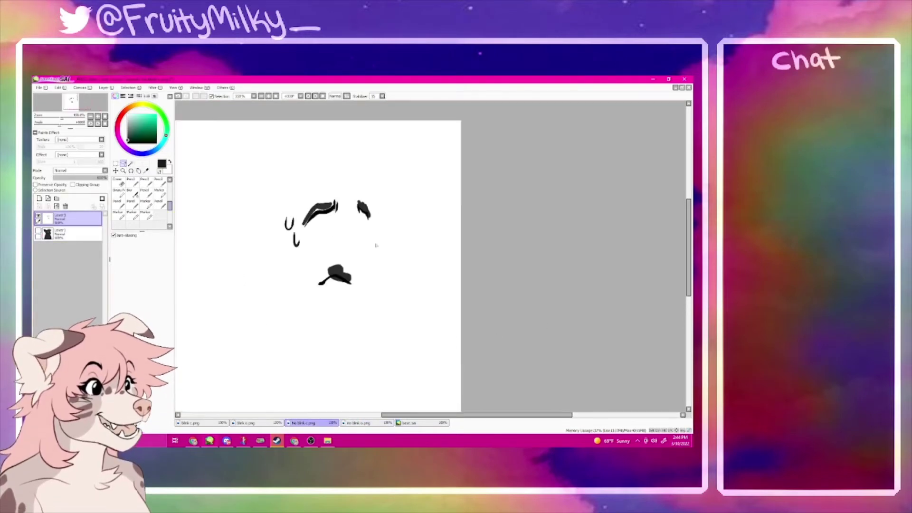
pyautogui.scroll(-1, 376, 245)
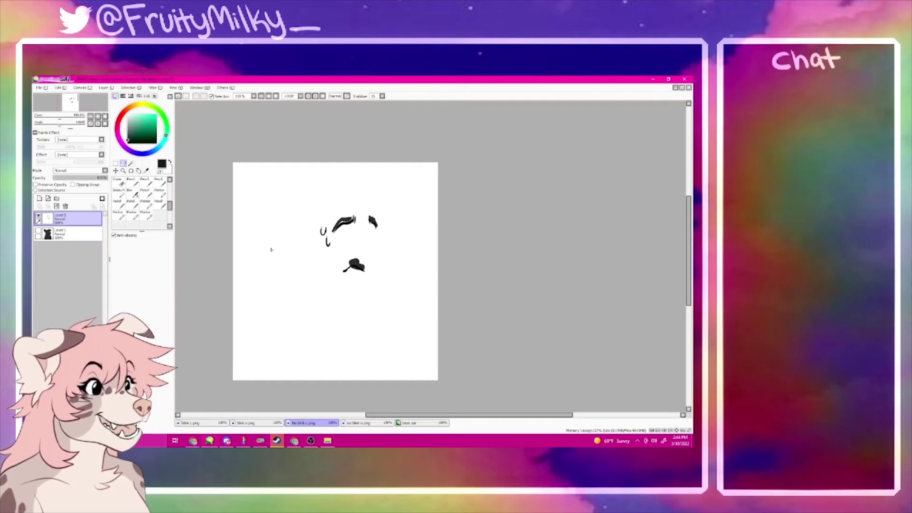
pyautogui.click(38, 231)
pyautogui.click(116, 164)
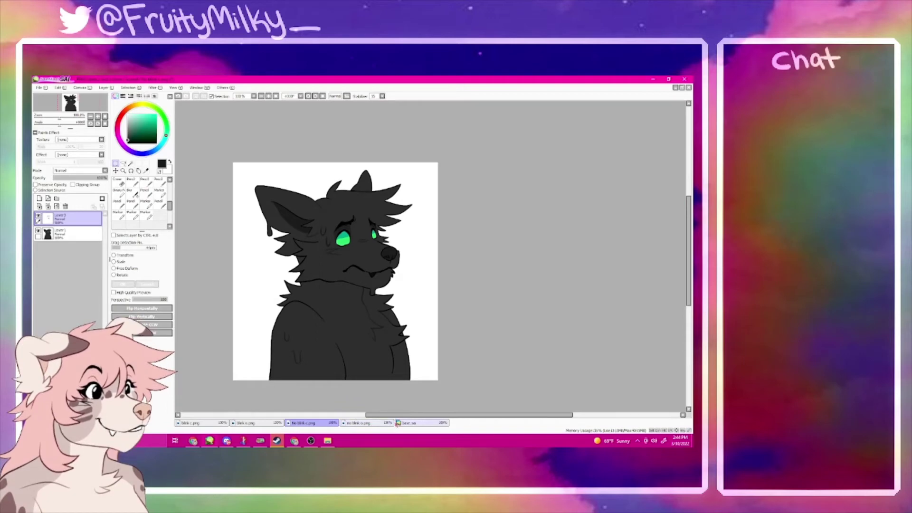
# Switch to File Explorer and examine the first avatar's expression folders in PNGTubers, including the image variants inside Normal
pyautogui.click(329, 442)
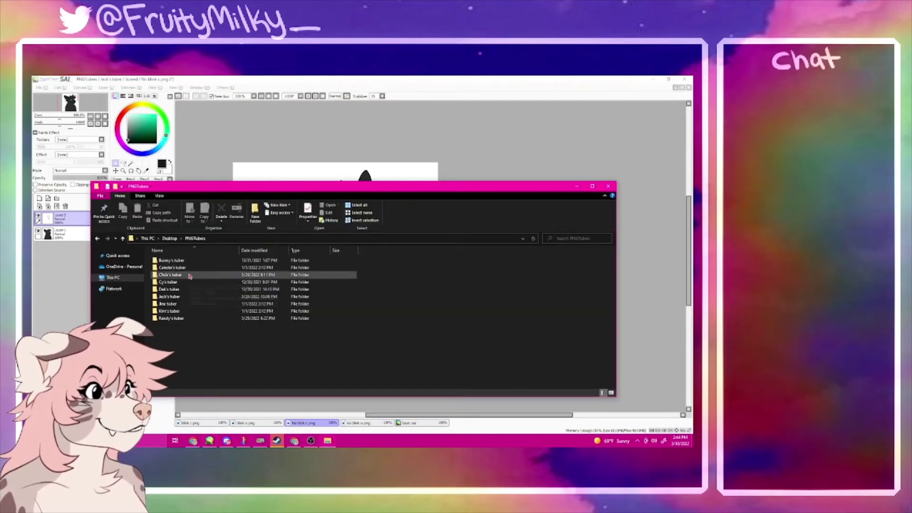
pyautogui.doubleClick(172, 261)
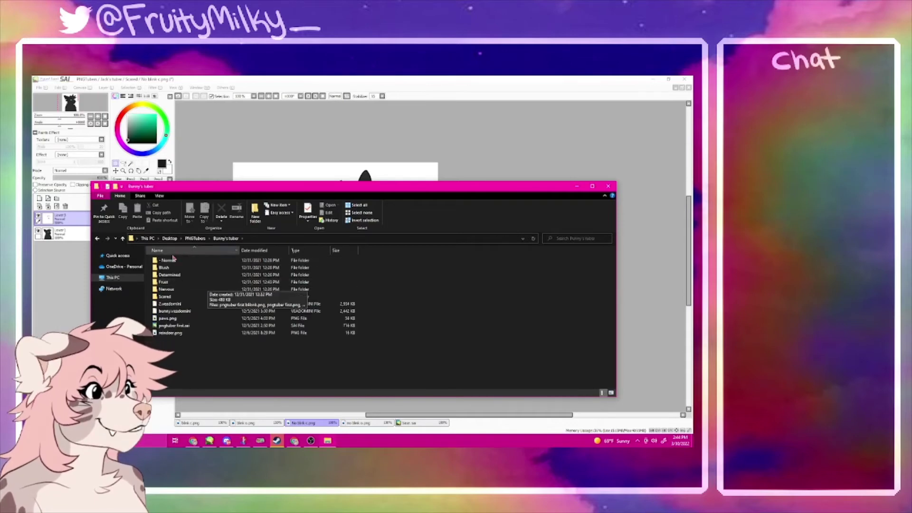
pyautogui.doubleClick(199, 260)
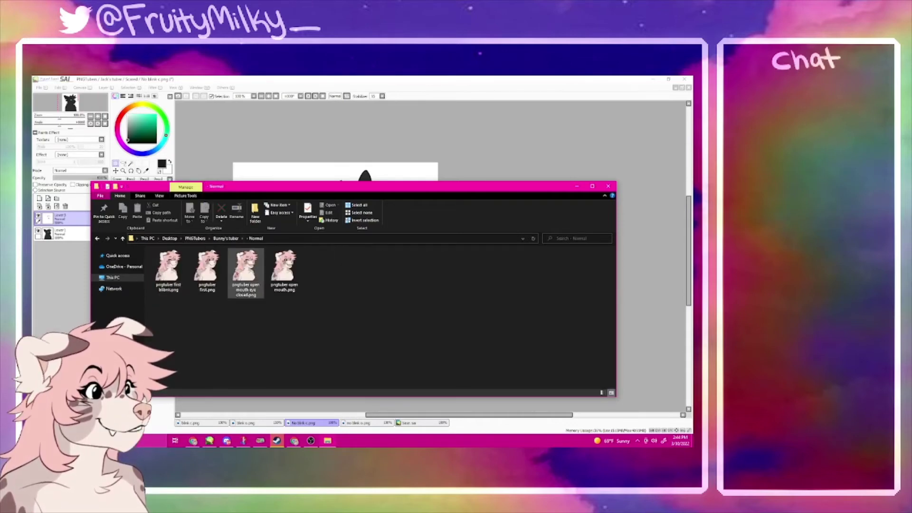
pyautogui.click(223, 239)
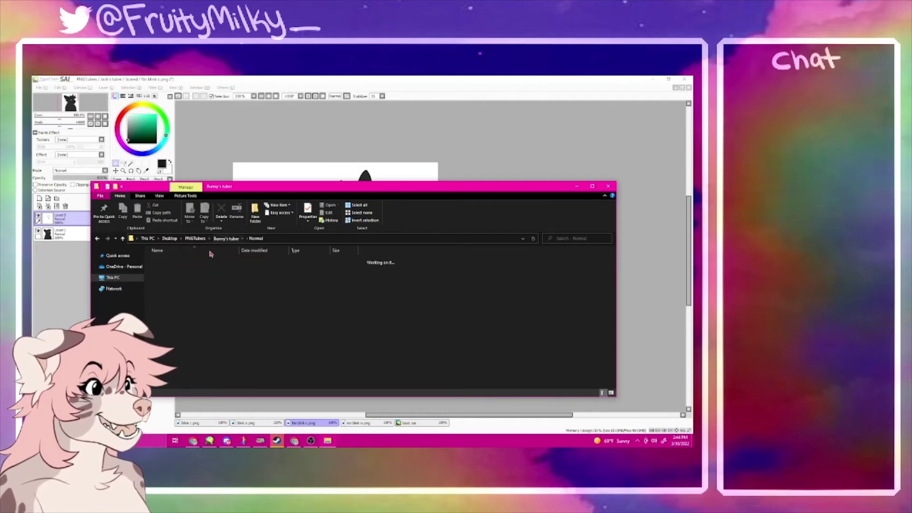
pyautogui.doubleClick(191, 268)
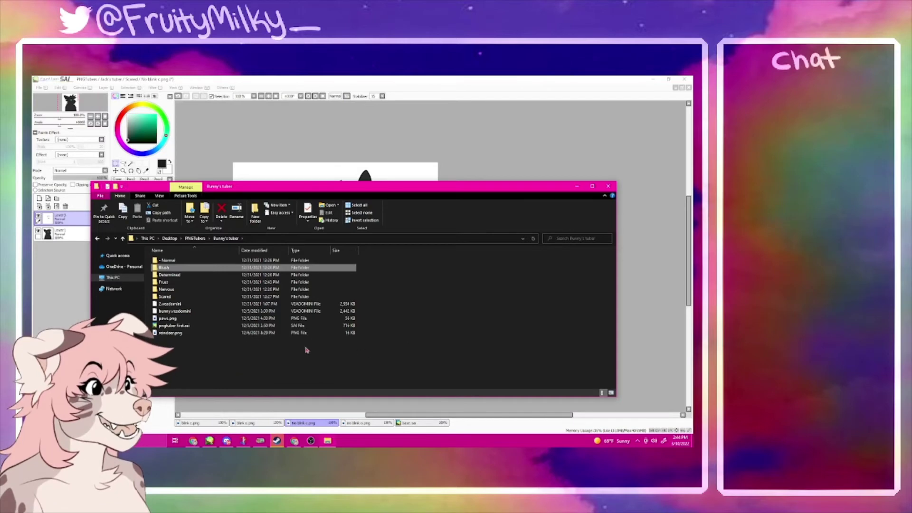
# Switch to veadotube mini and trigger the avatar states assigned to the Num 5 and Num 2 hotkeys
pyautogui.click(258, 442)
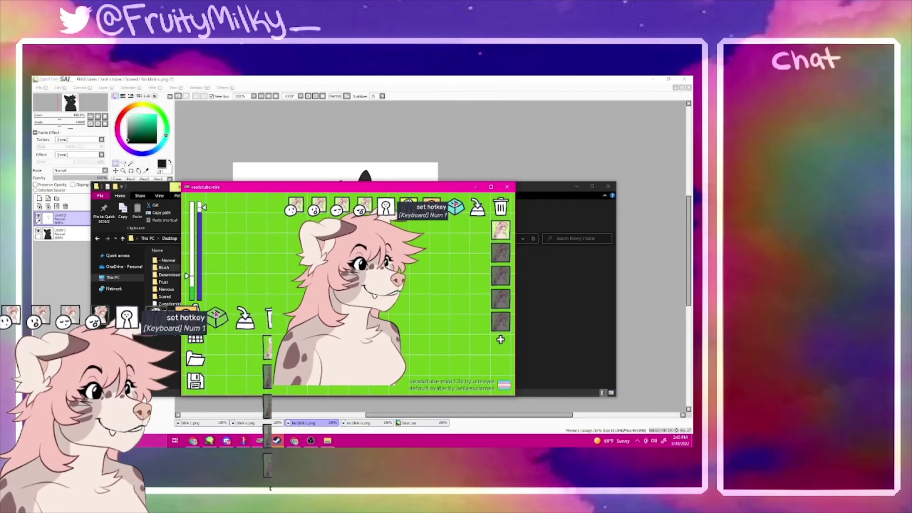
pyautogui.press('KP_5')
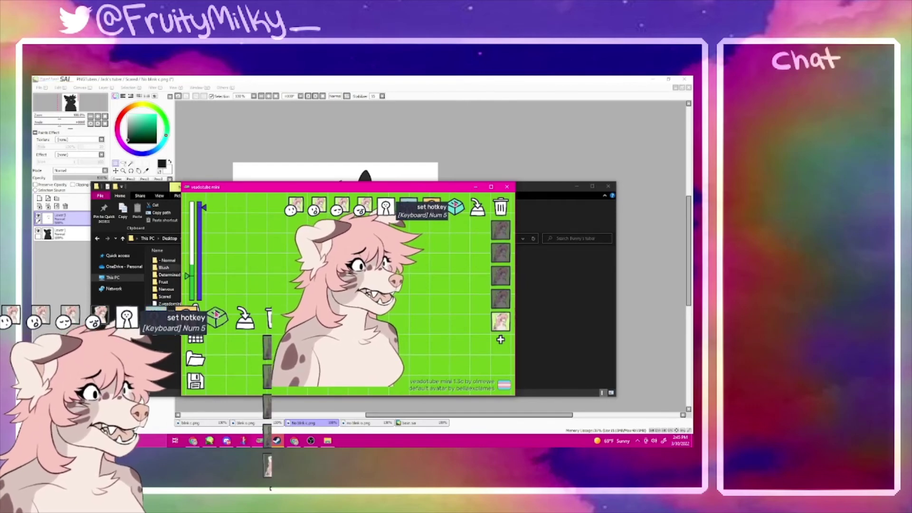
pyautogui.press('KP_2')
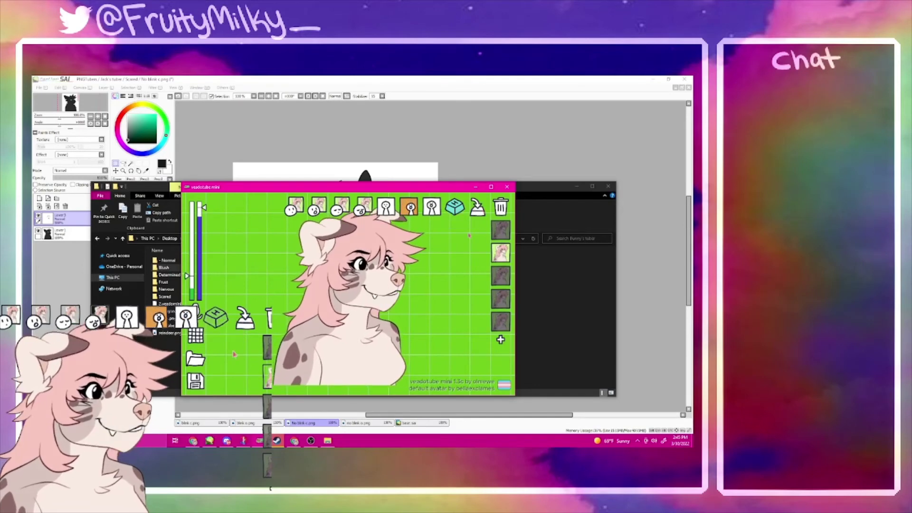
# Preview avatar states 1, 2 and 3 from the state list, and return to state 1
pyautogui.click(498, 232)
pyautogui.click(497, 252)
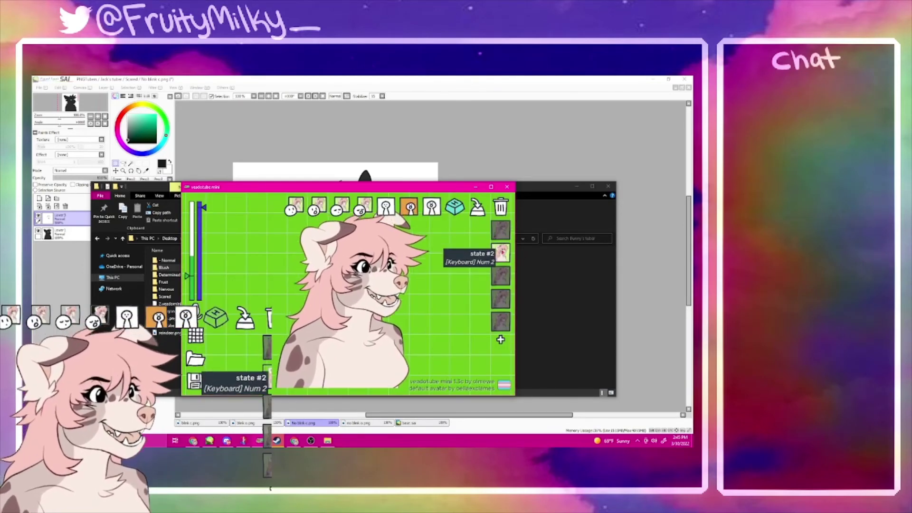
pyautogui.click(498, 275)
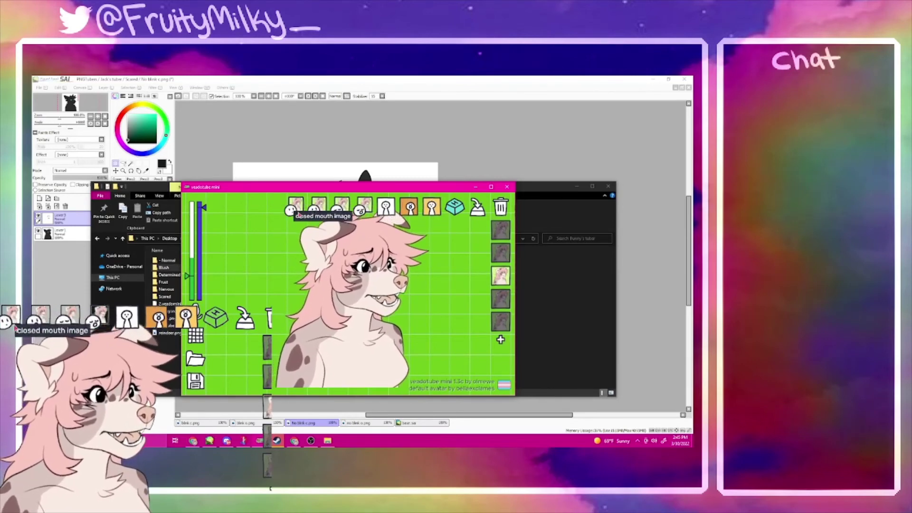
pyautogui.press('KP_1')
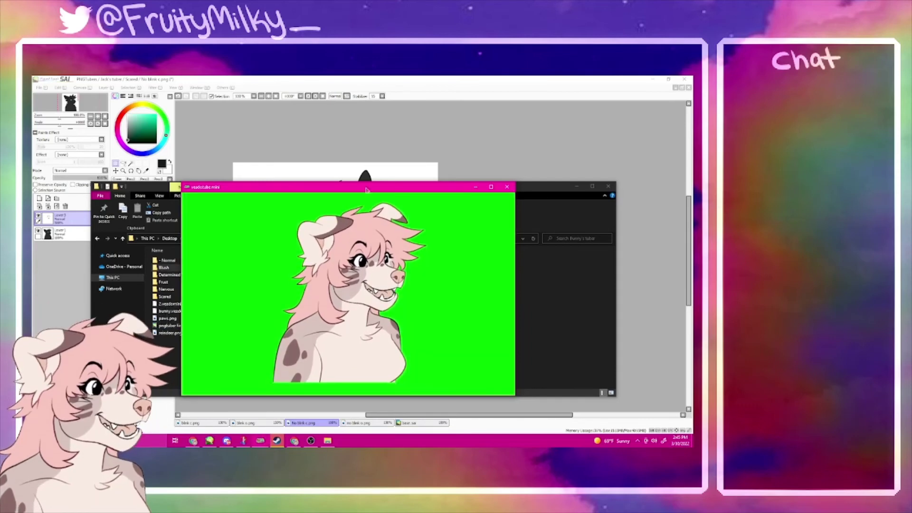
# Minimize the folder window and bring up OBS with the veadotube mini window partly beside its preview
pyautogui.moveTo(366, 190); pyautogui.dragTo(285, 178)
pyautogui.click(575, 187)
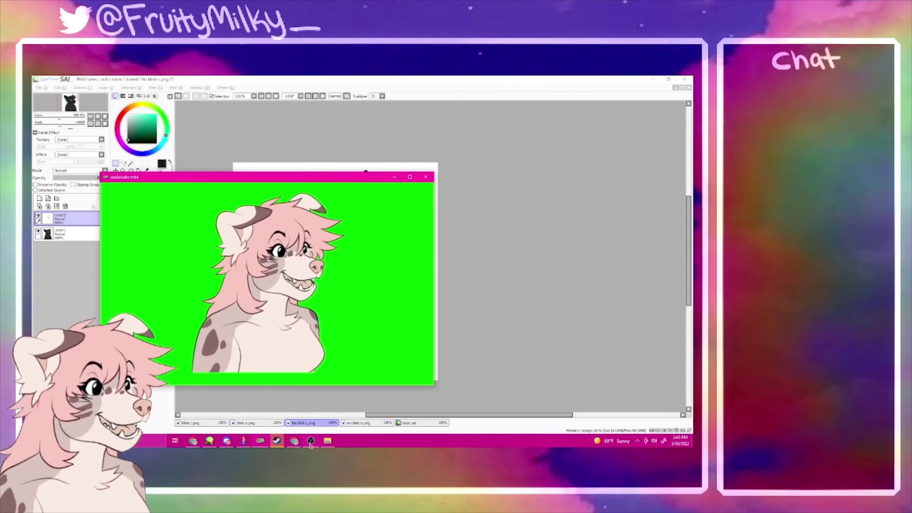
pyautogui.click(310, 441)
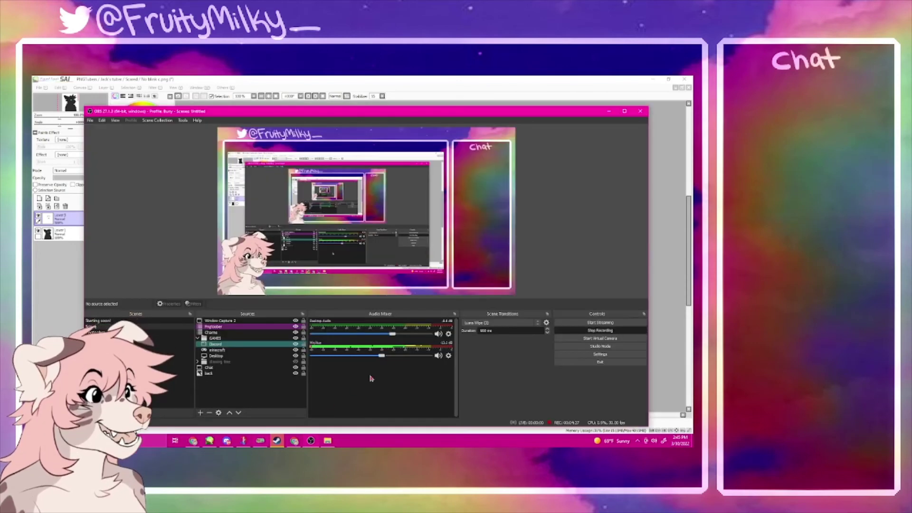
pyautogui.click(259, 444)
pyautogui.moveTo(304, 177); pyautogui.dragTo(550, 180)
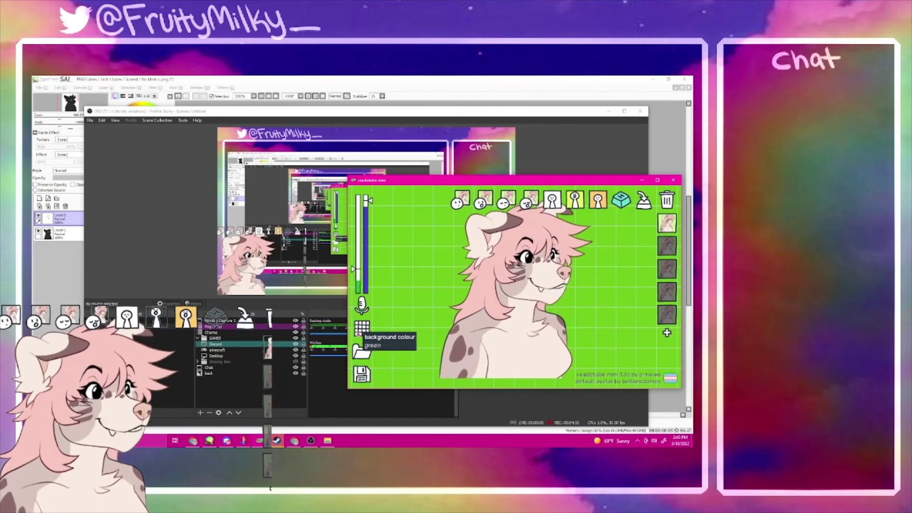
# Cycle the veadotube mini background colour through blue and transparent, and back to green
pyautogui.click(361, 330)
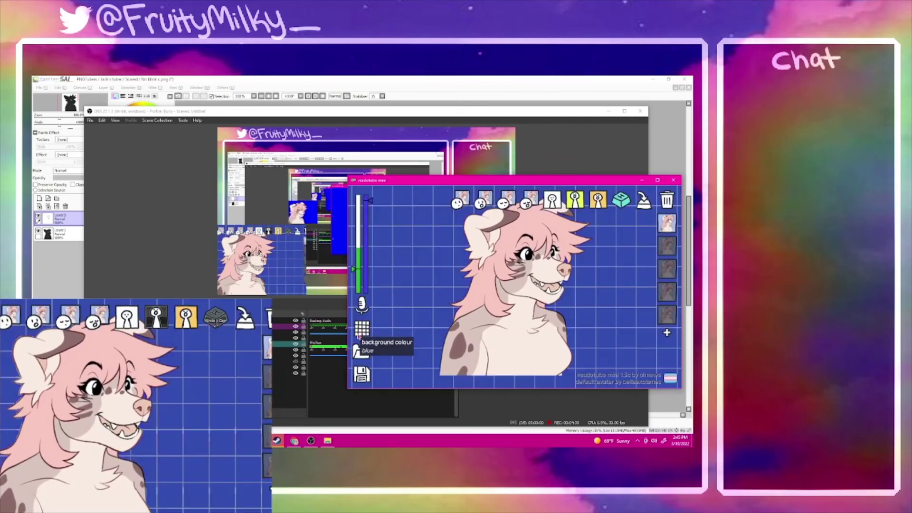
pyautogui.click(361, 331)
pyautogui.click(362, 332)
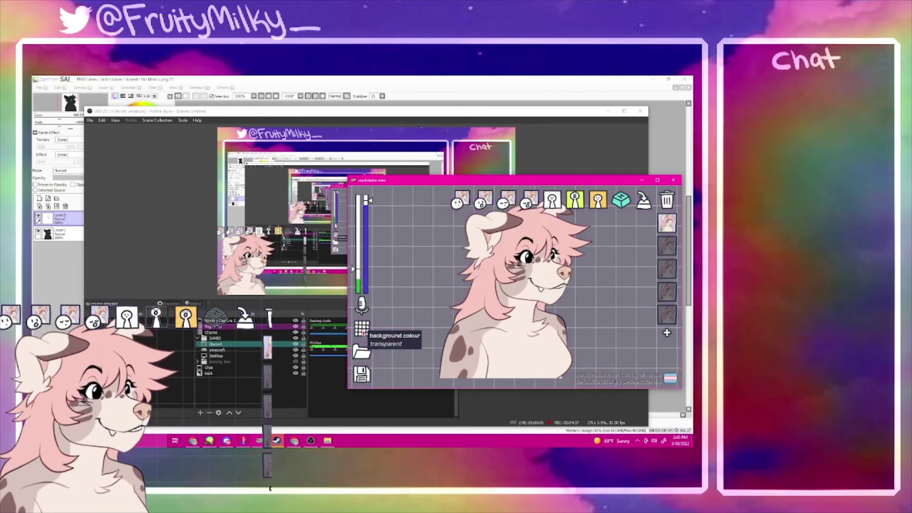
pyautogui.click(362, 331)
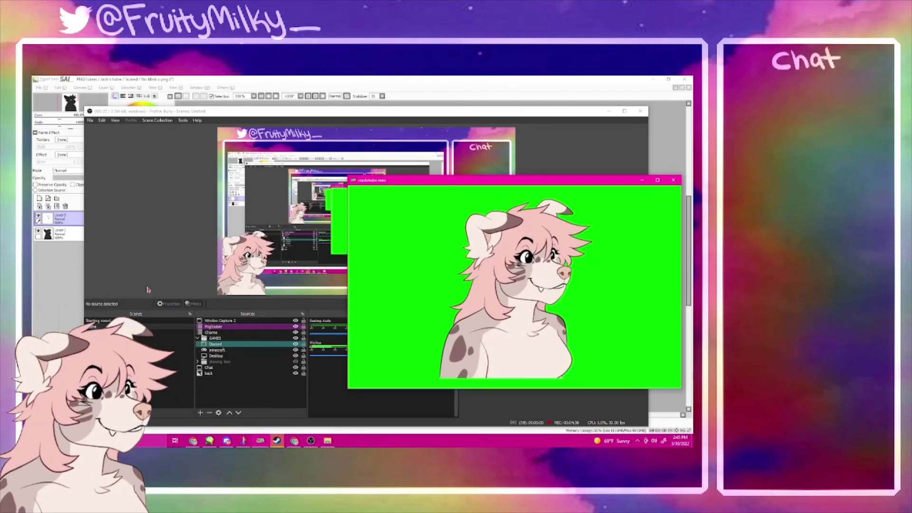
# Move the veadotube mini window to the middle of the screen and minimize OBS
pyautogui.moveTo(565, 183); pyautogui.dragTo(442, 179)
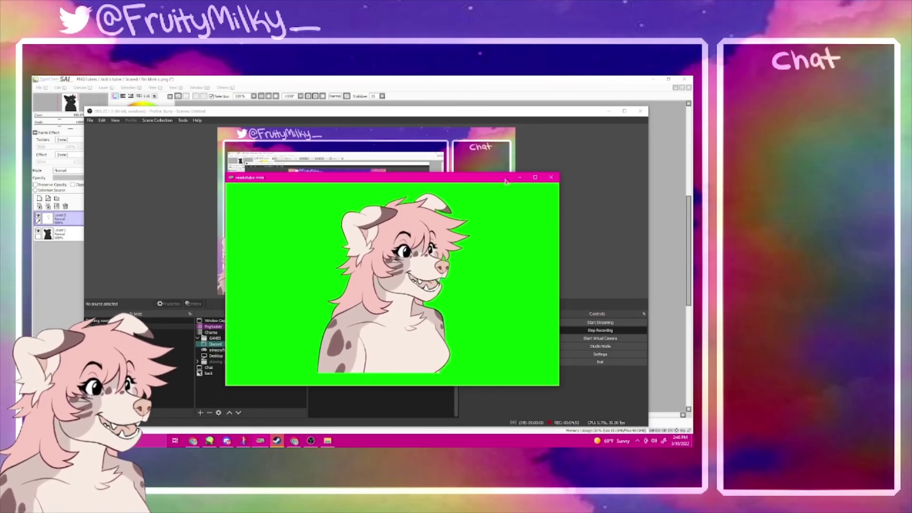
pyautogui.moveTo(507, 181)
pyautogui.mouseDown()
pyautogui.moveTo(453, 183)
pyautogui.moveTo(556, 171)
pyautogui.moveTo(502, 175)
pyautogui.mouseUp()
pyautogui.click(609, 111)
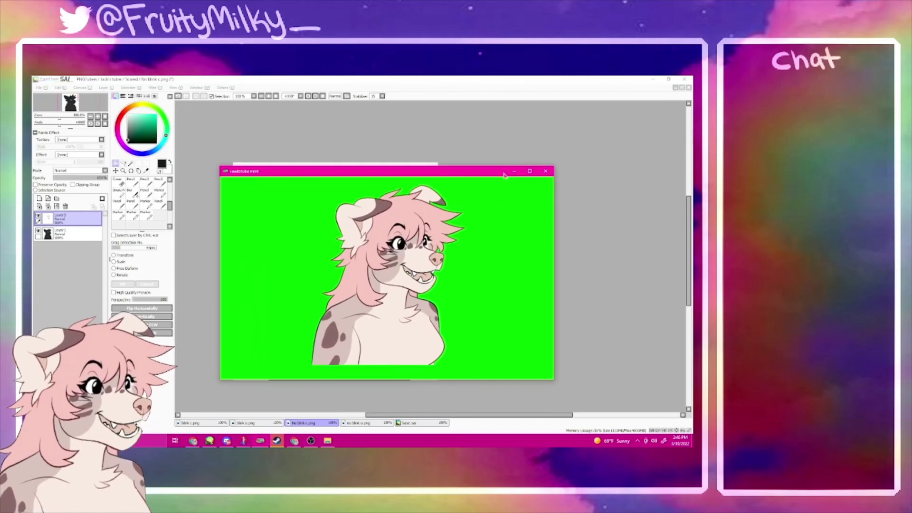